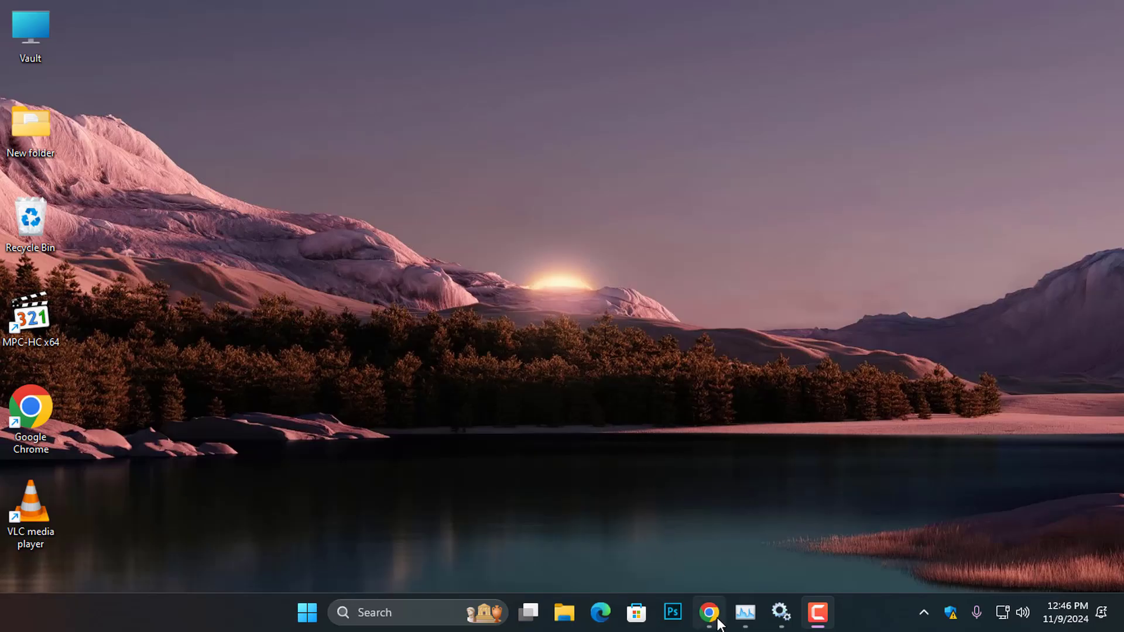
- Search Google for 'netmod' and download NetMod_x86(Latest).exe from its SourceForge page
left_click(717, 620)
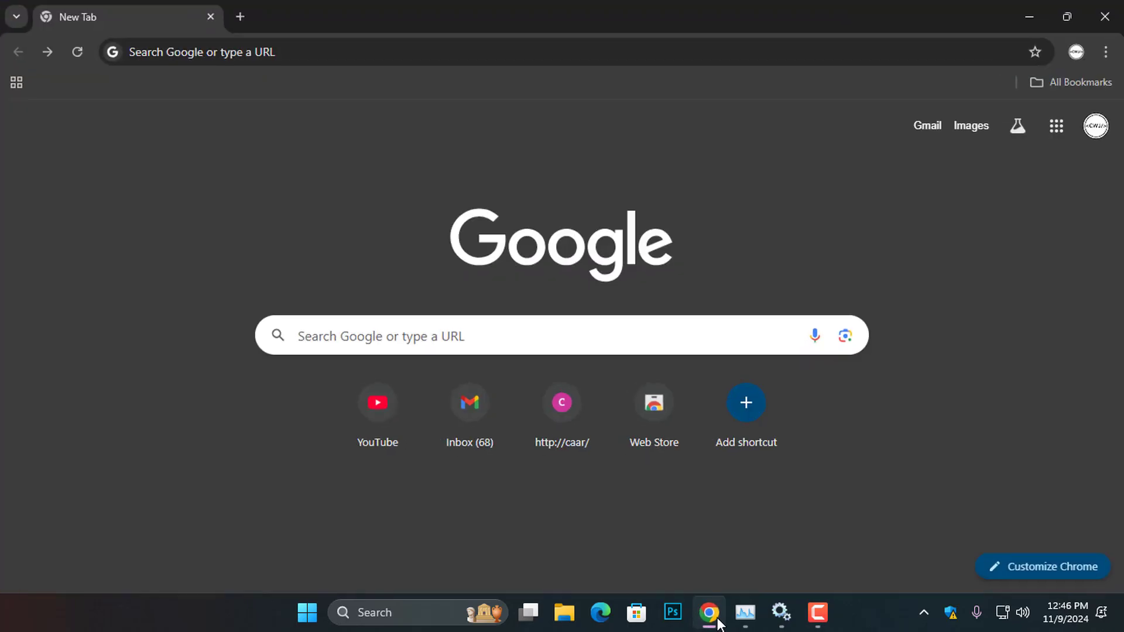
left_click(567, 344)
type("net")
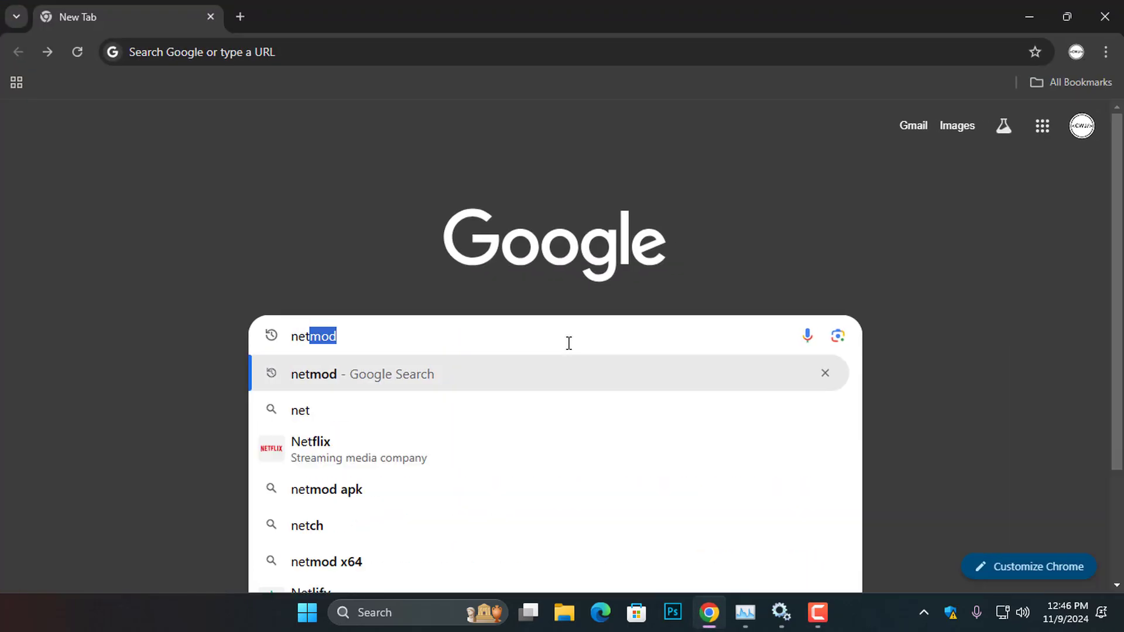
type("mod")
key("Return")
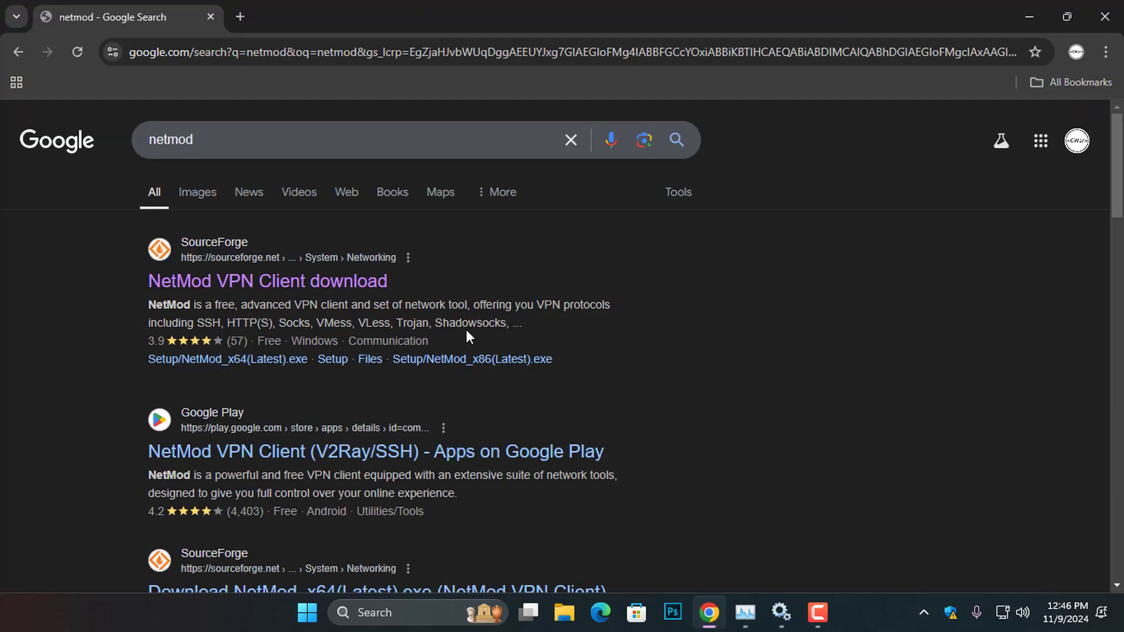
left_click(272, 283)
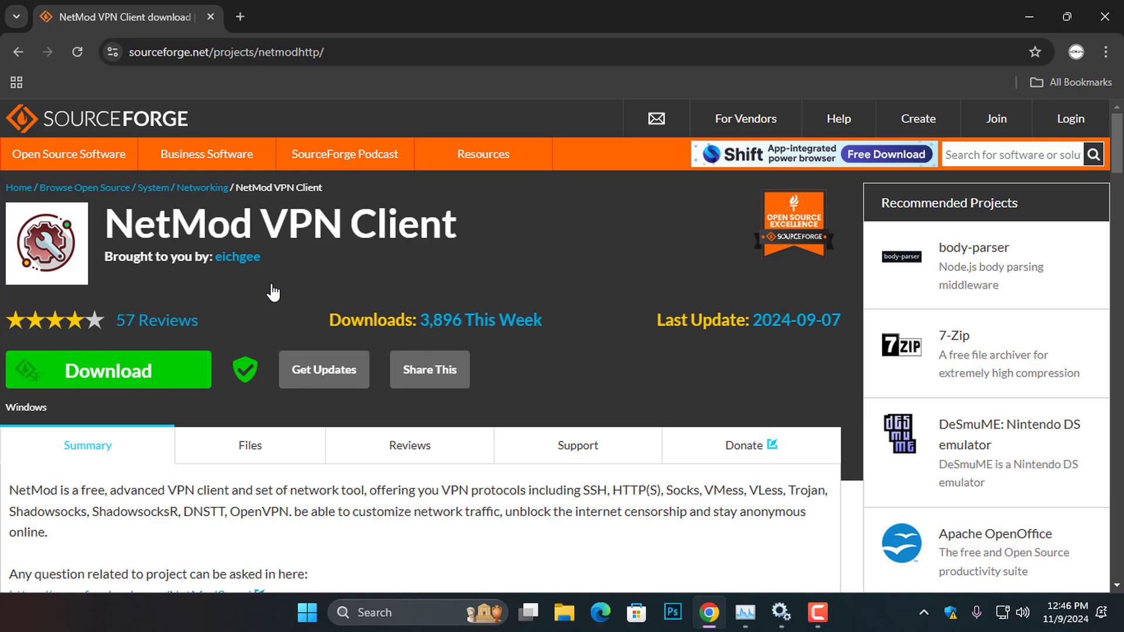
left_click(153, 371)
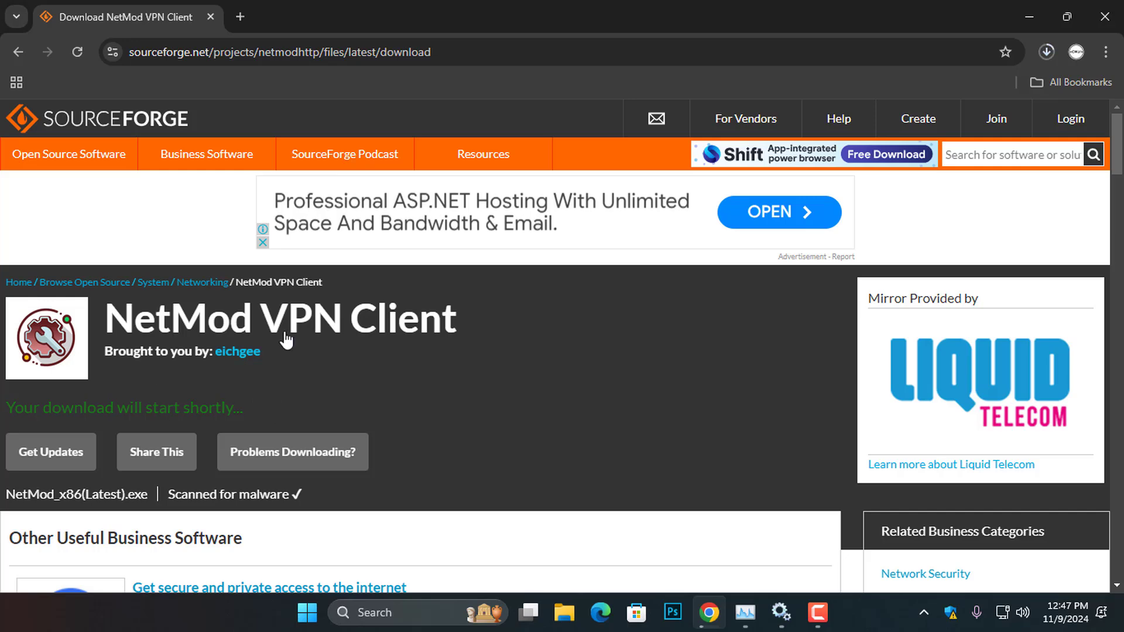
left_click(1052, 48)
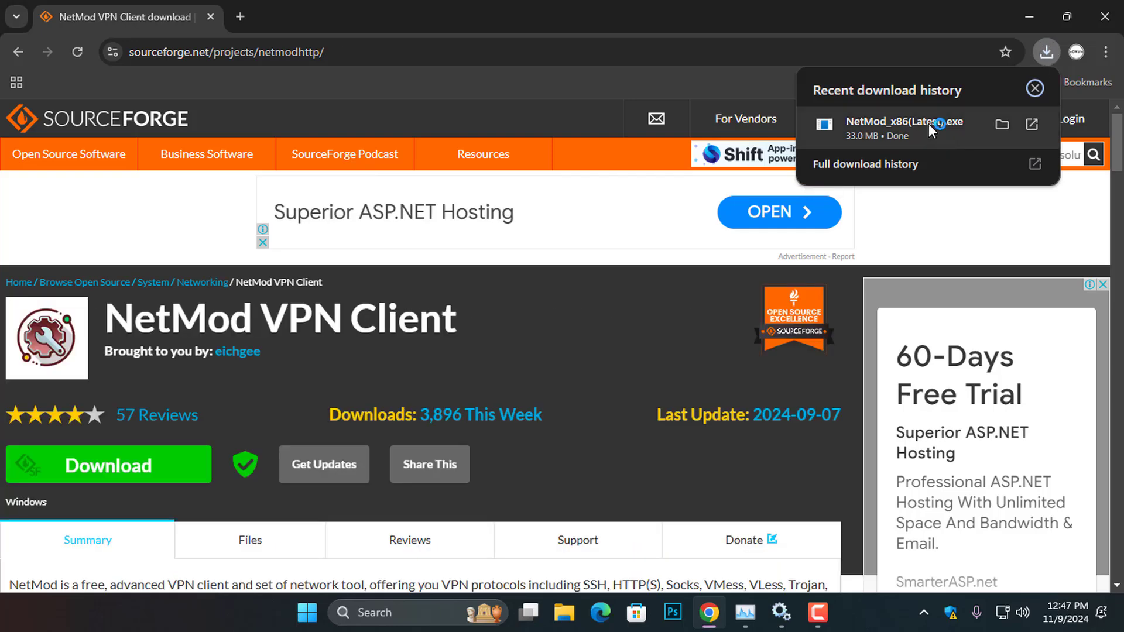
- Run NetMod_x86(Latest).exe, install to C:\Program Files (x86)\NetMod, and launch NetMod when finished
left_click(928, 124)
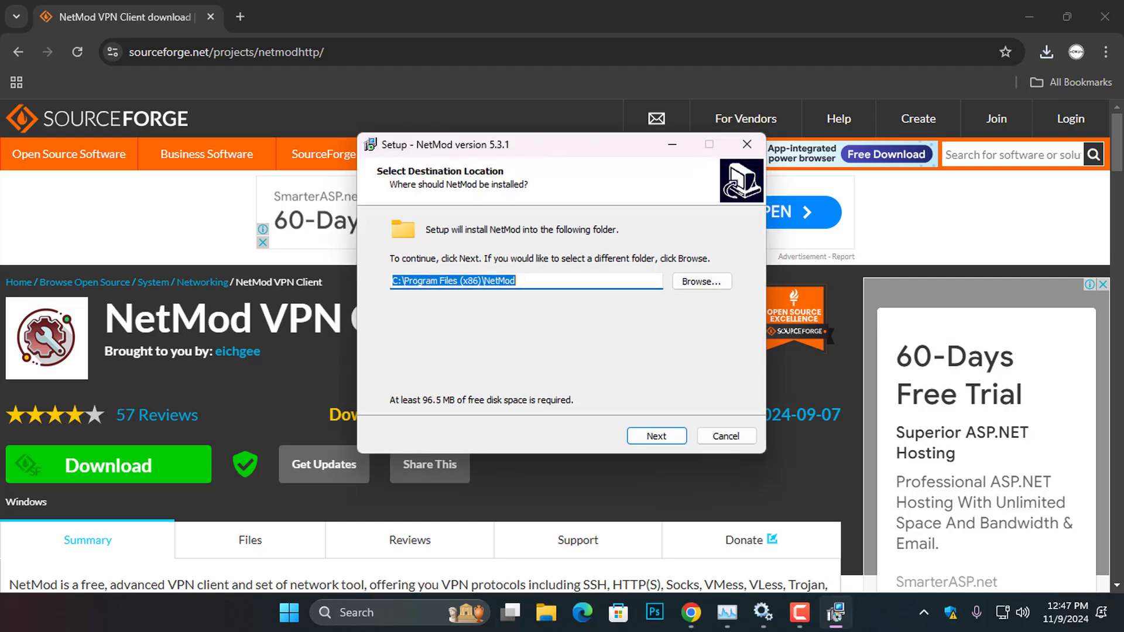
left_click(1023, 24)
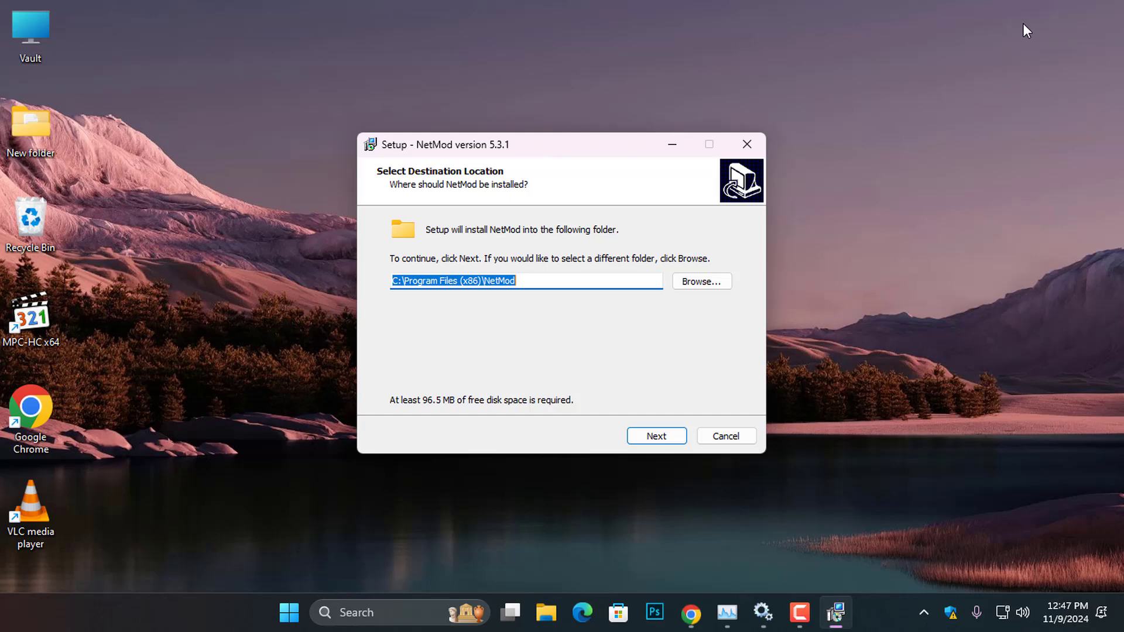
left_click(660, 439)
left_click(656, 437)
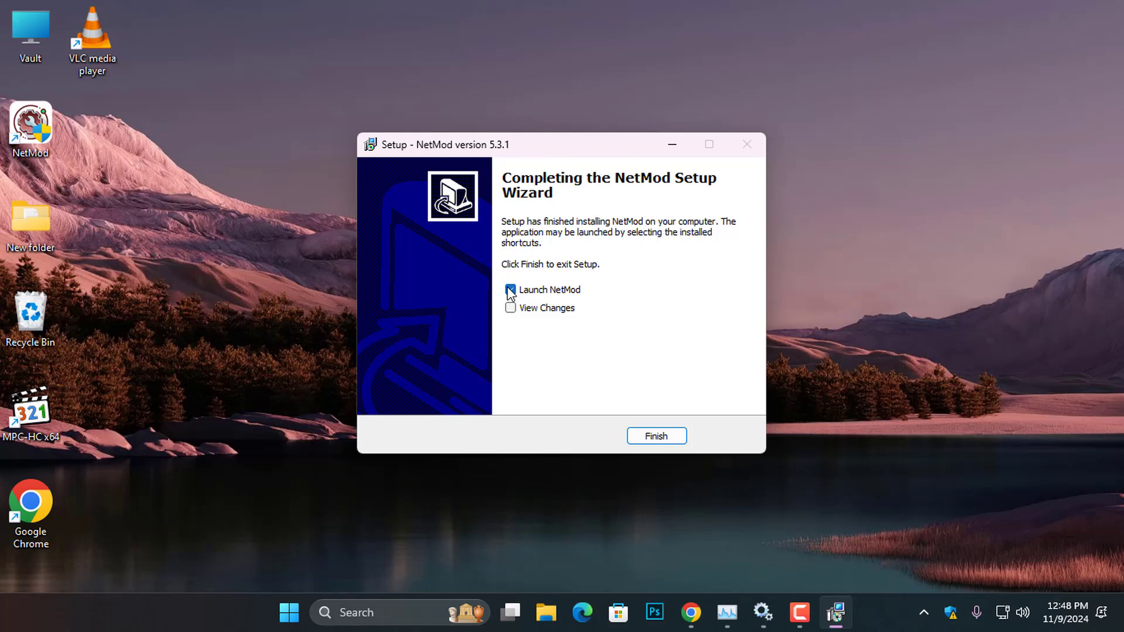
left_click(655, 439)
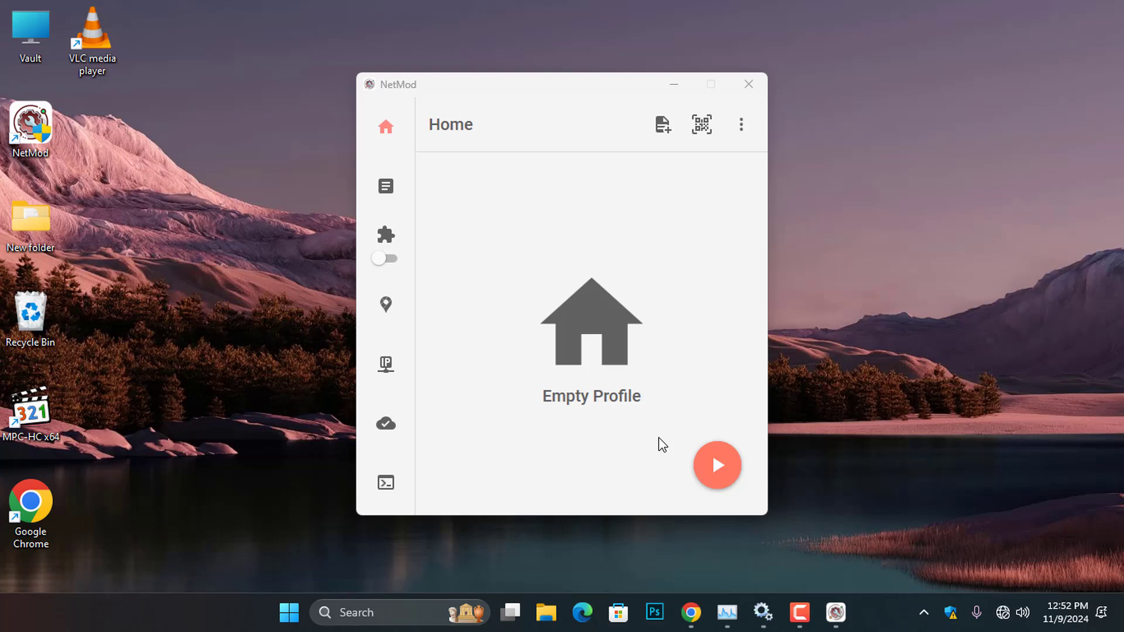
- Browse BLAK > Internal storage > Documents > NetMod and drag USA Configuration onto the desktop
double_click(13, 31)
double_click(194, 164)
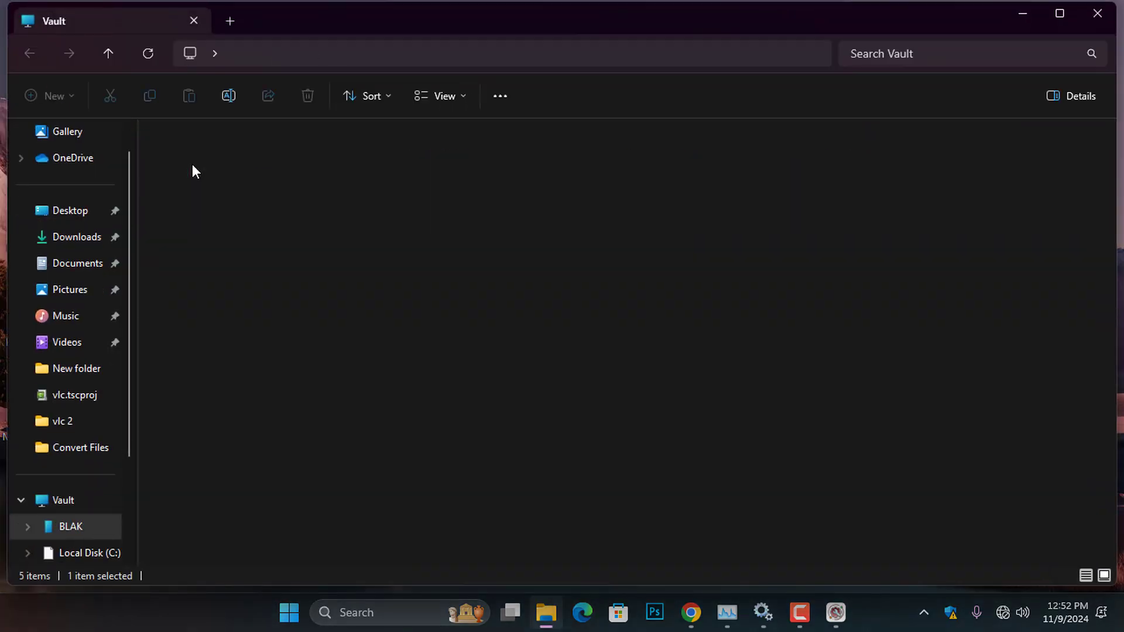
double_click(230, 153)
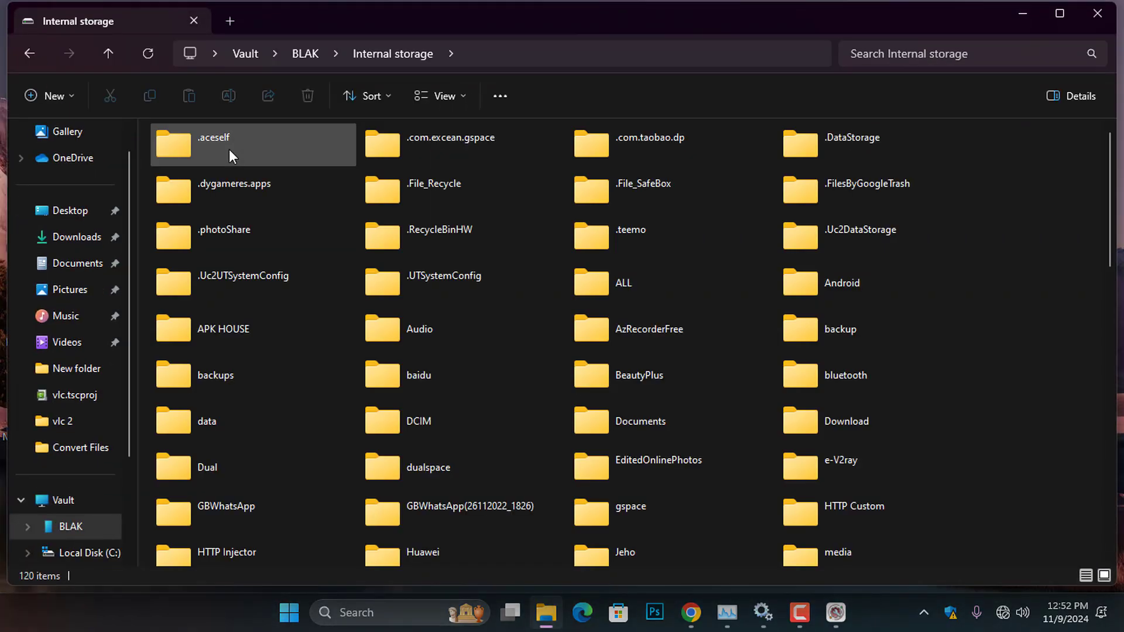
double_click(612, 415)
double_click(423, 138)
double_click(294, 12)
left_click_drag(427, 167, 195, 166)
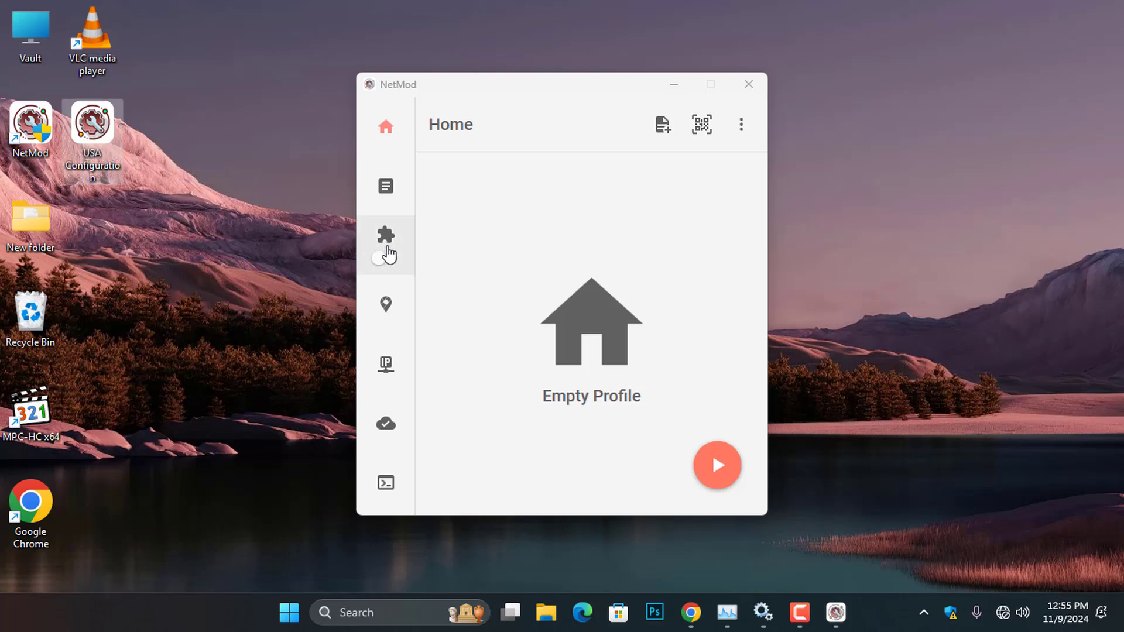
- Turn on payload tunnelling and open the desktop USA Configuration file in NetMod
left_click(388, 252)
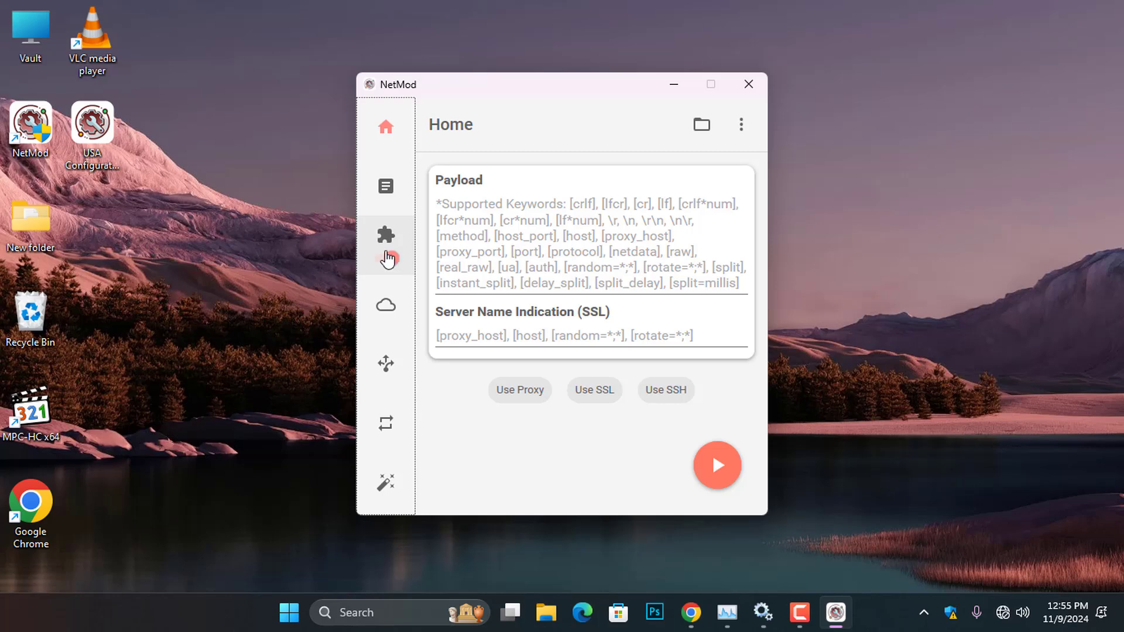
left_click(90, 139)
double_click(89, 139)
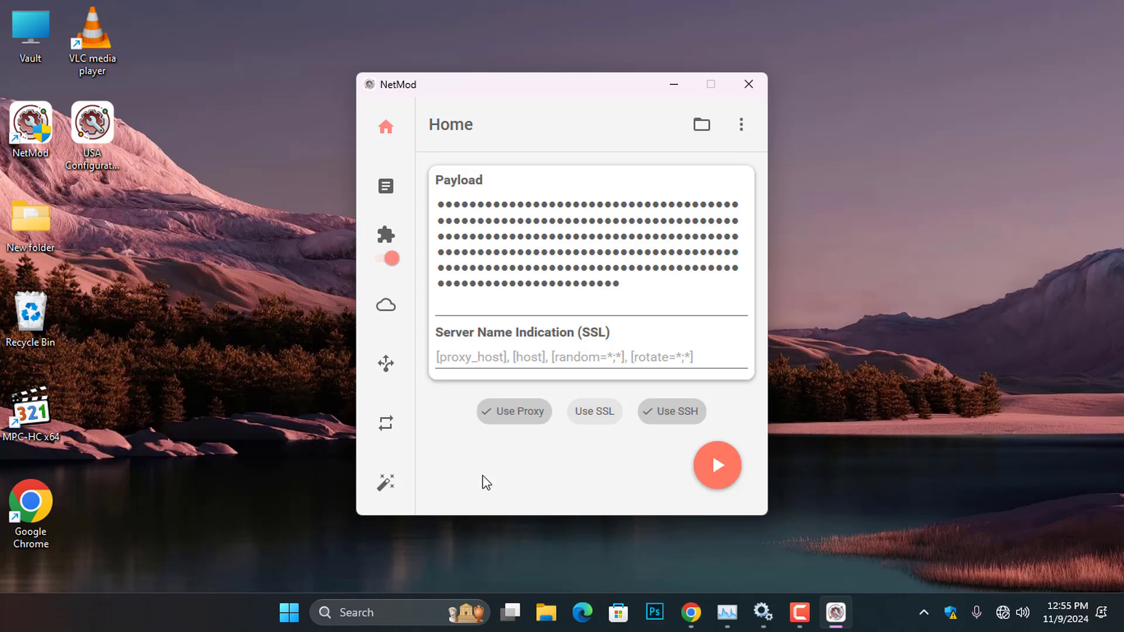
- Import USA Configuration from the Desktop through NetMod's file picker and start the connection
left_click(704, 128)
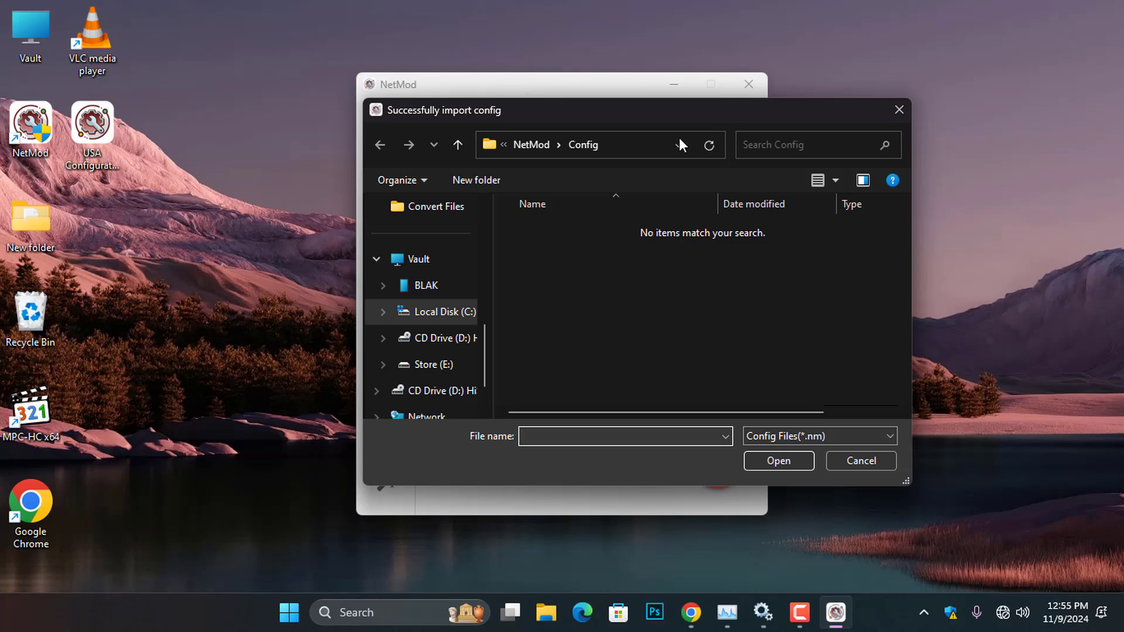
scroll(442, 284, "up", 5)
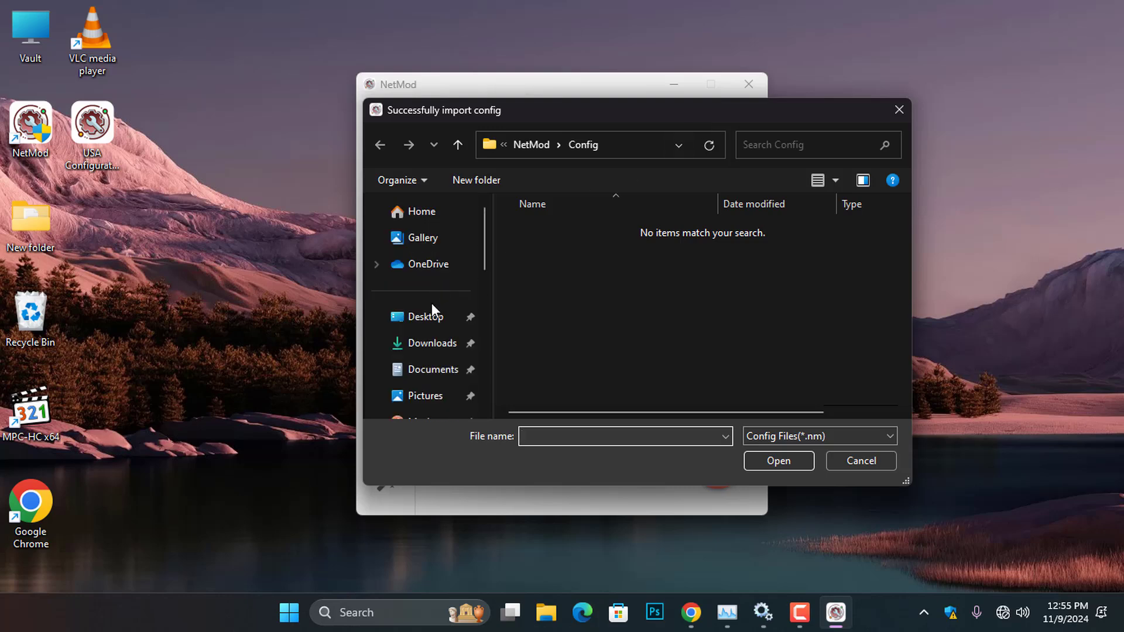
left_click(429, 326)
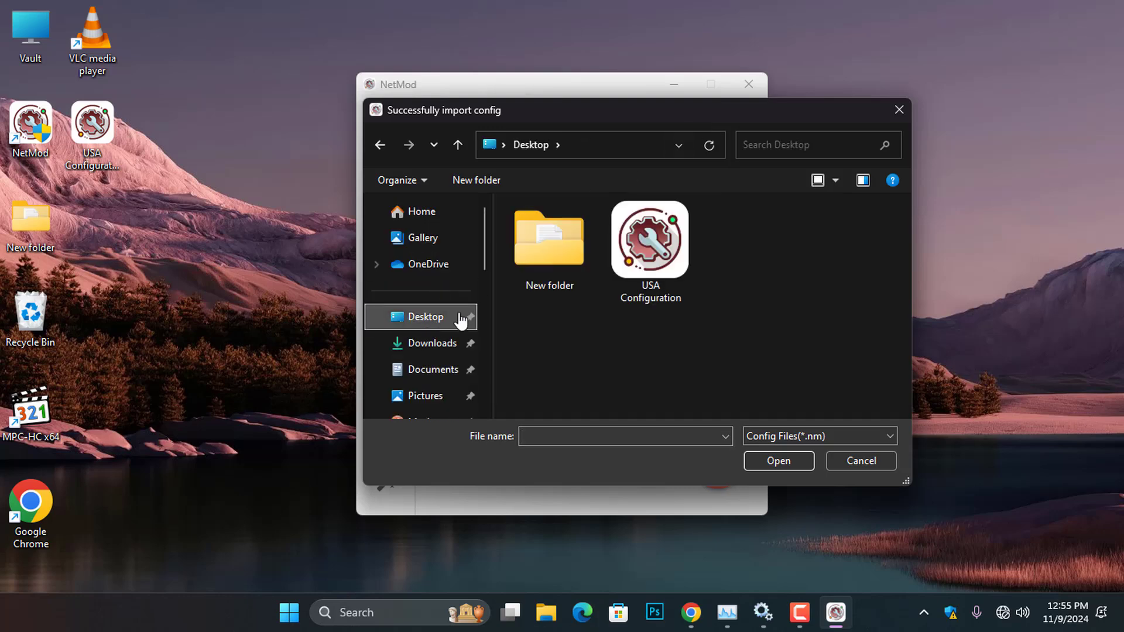
double_click(669, 259)
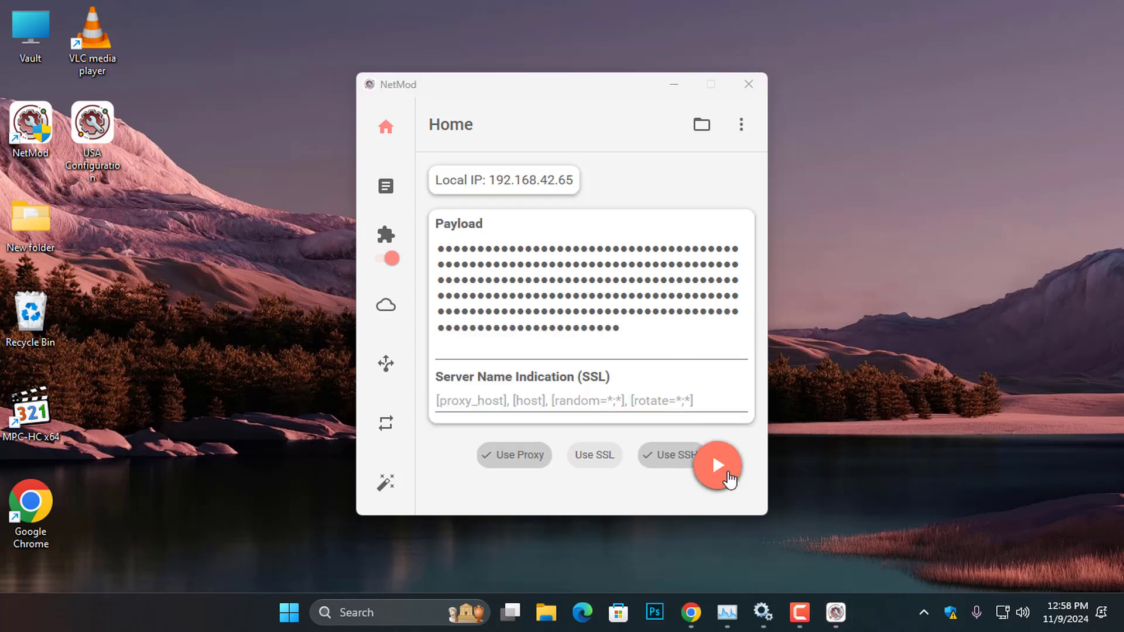
left_click(729, 479)
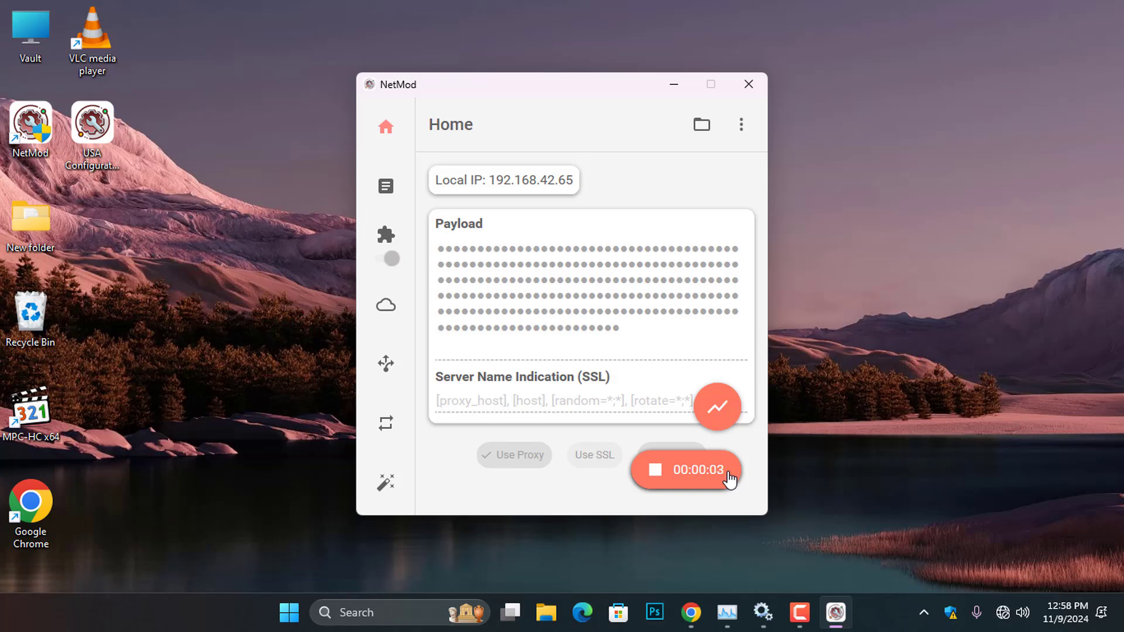
- Search 'my location' in a new Chrome tab, confirm it shows Virginia, then minimize Chrome
left_click(690, 612)
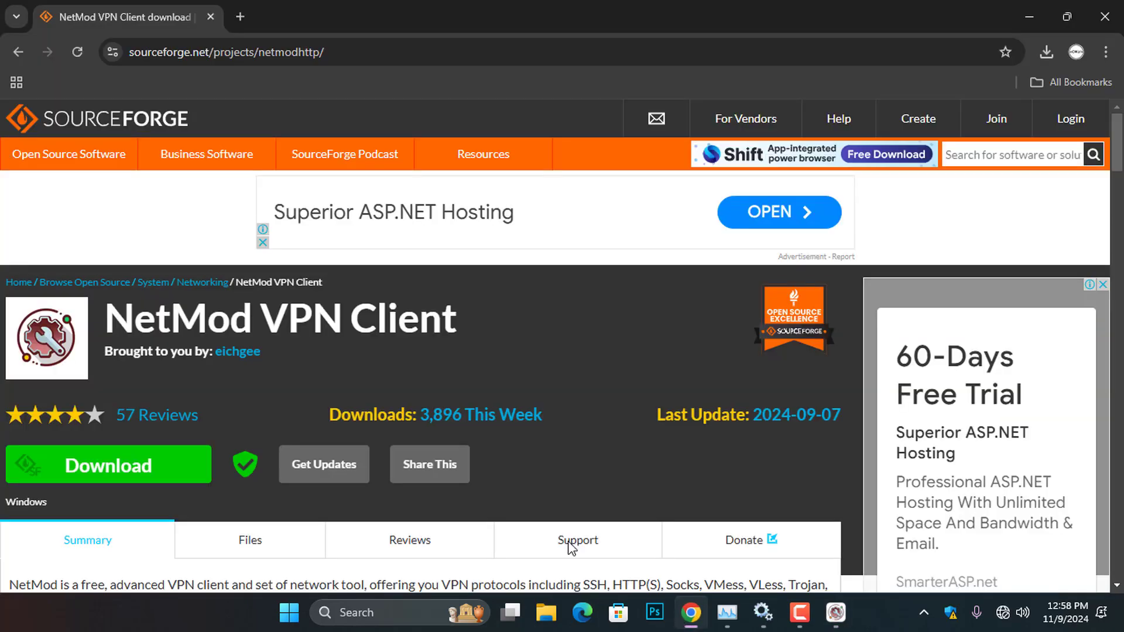
left_click(240, 17)
left_click(412, 328)
type("my loca")
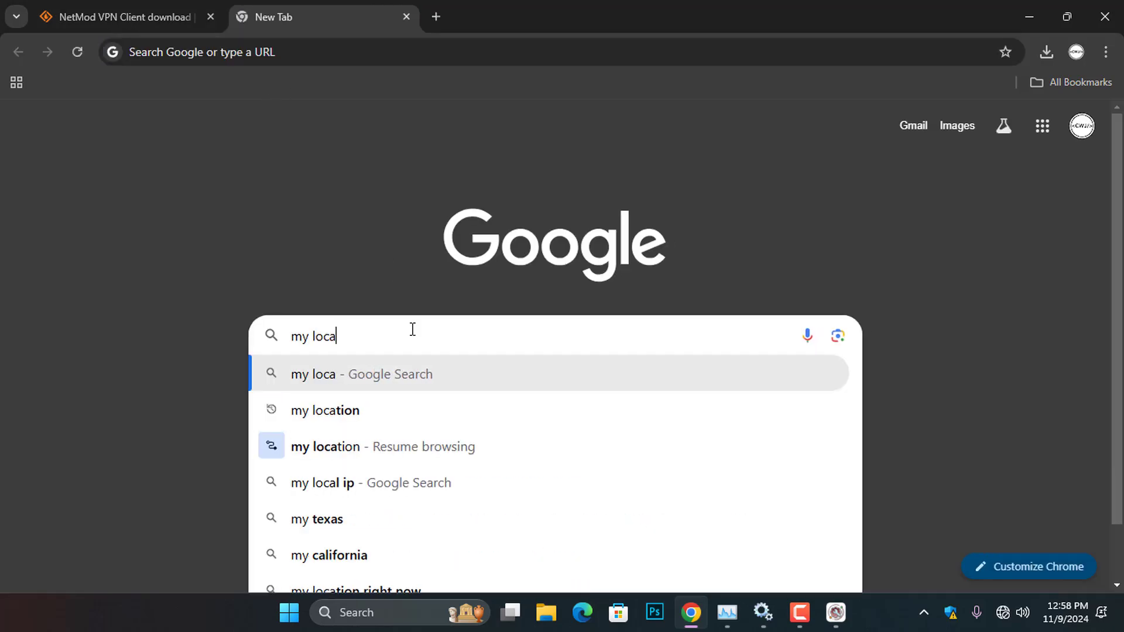
type("tion")
key("Return")
scroll(413, 333, "down", 3)
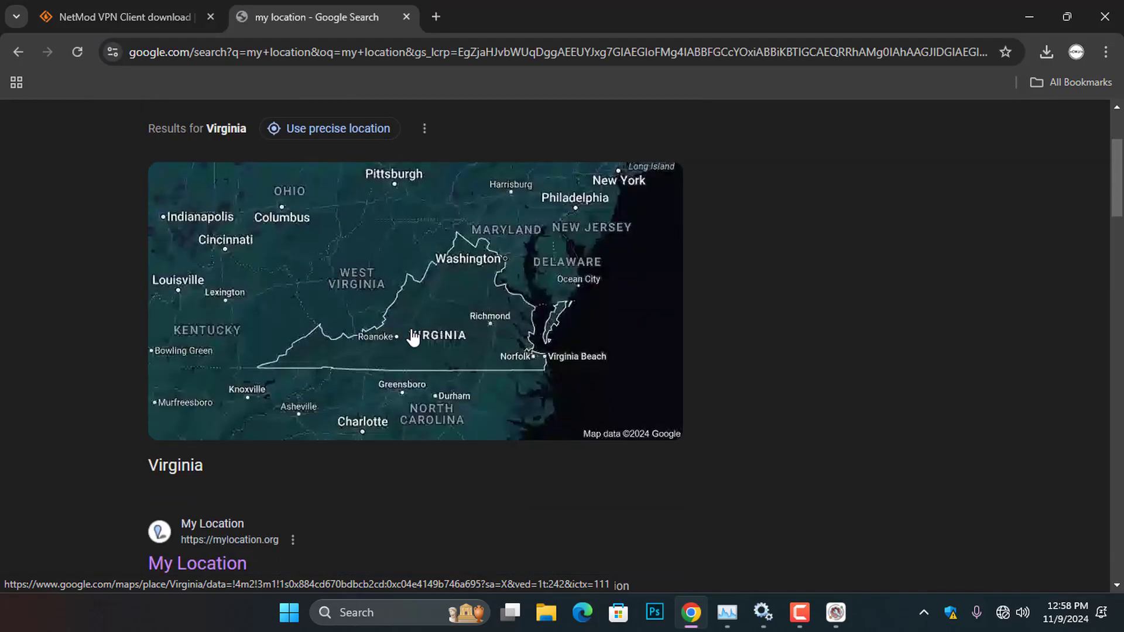
left_click_drag(213, 466, 155, 466)
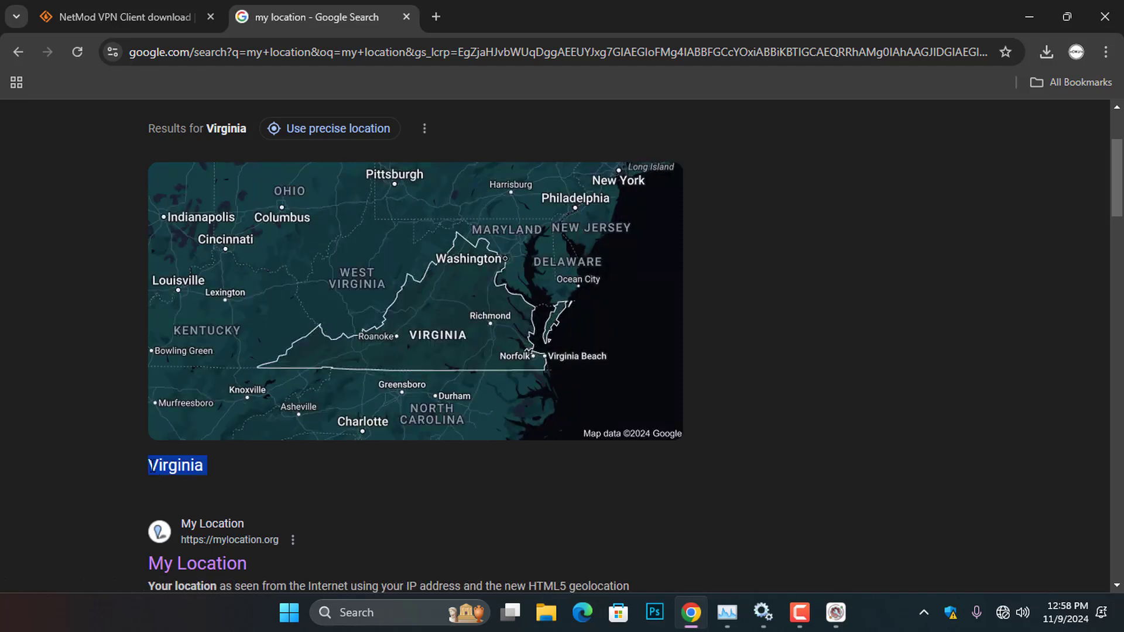
left_click(1027, 18)
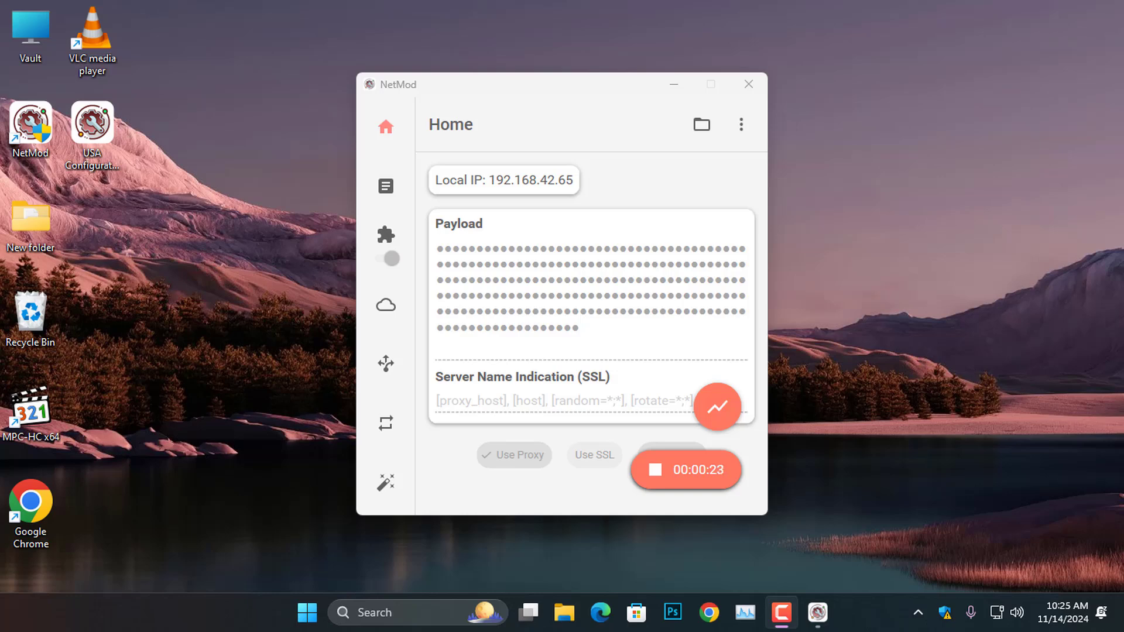
- Check Ethernet 5 and Ethernet 4 in Control Panel's adapter settings, identifying Ethernet 4 as the TAP adapter
key("super")
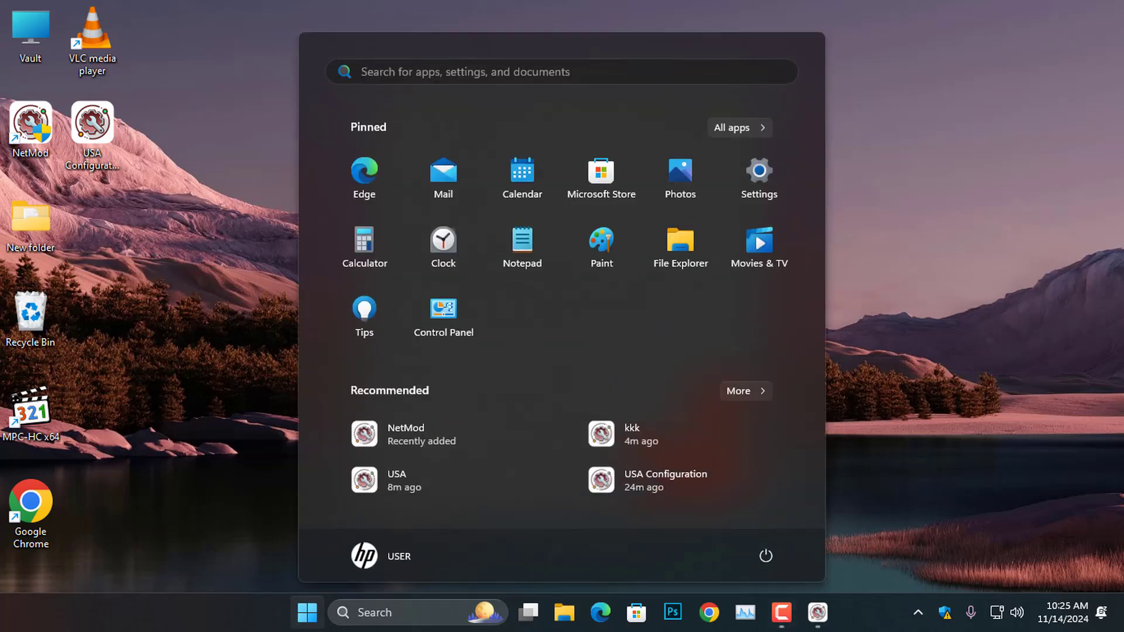
left_click(443, 316)
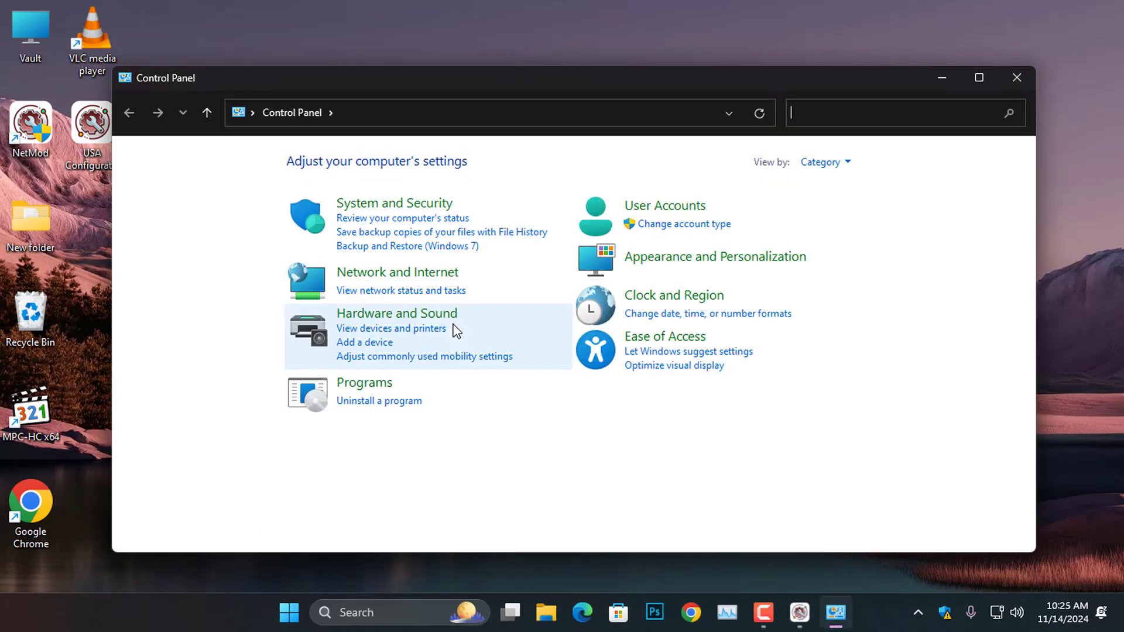
left_click(419, 273)
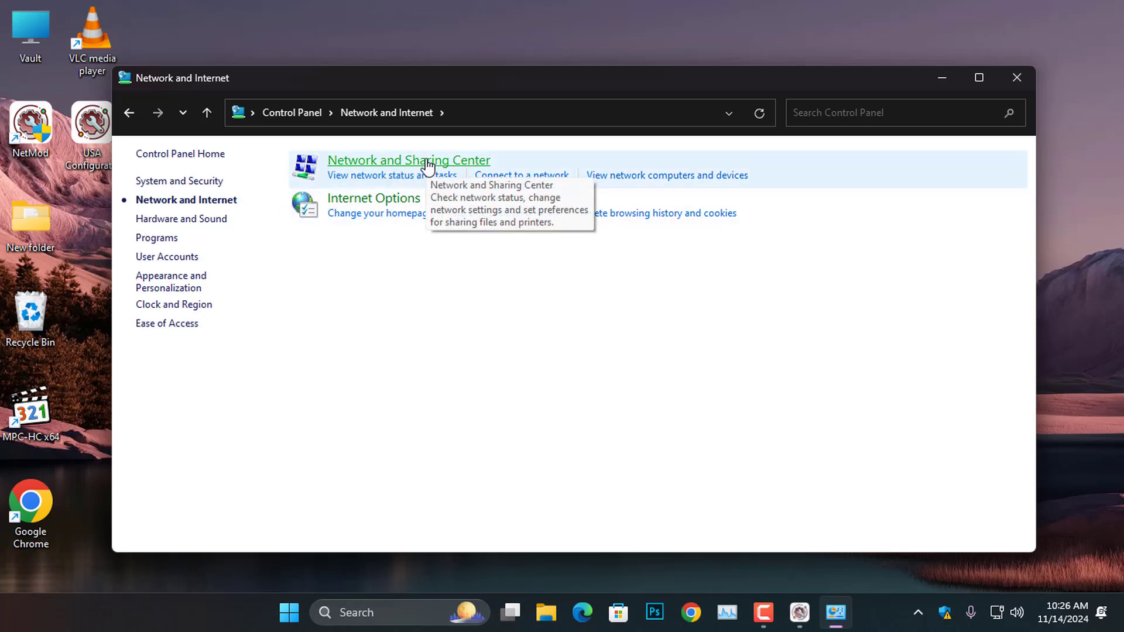
left_click(427, 162)
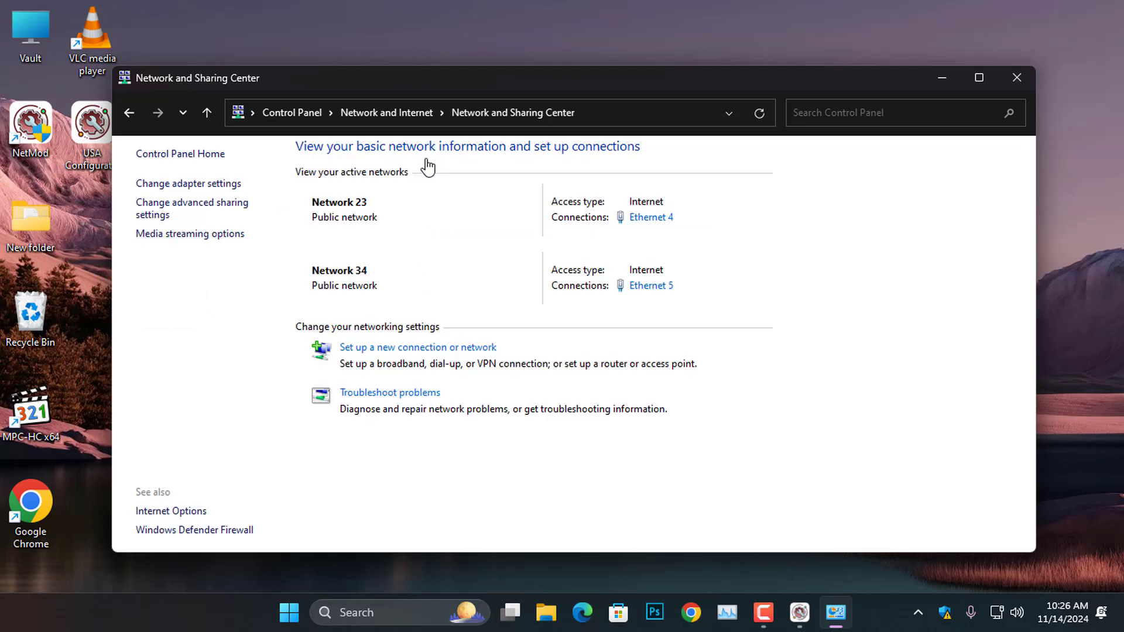
left_click(220, 184)
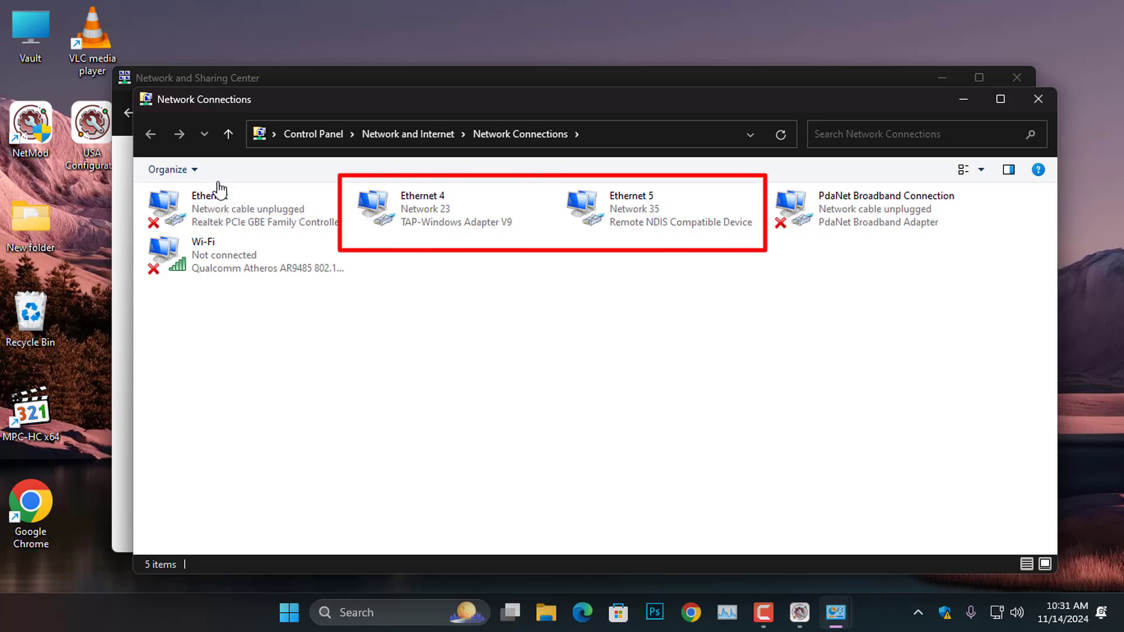
left_click(631, 217)
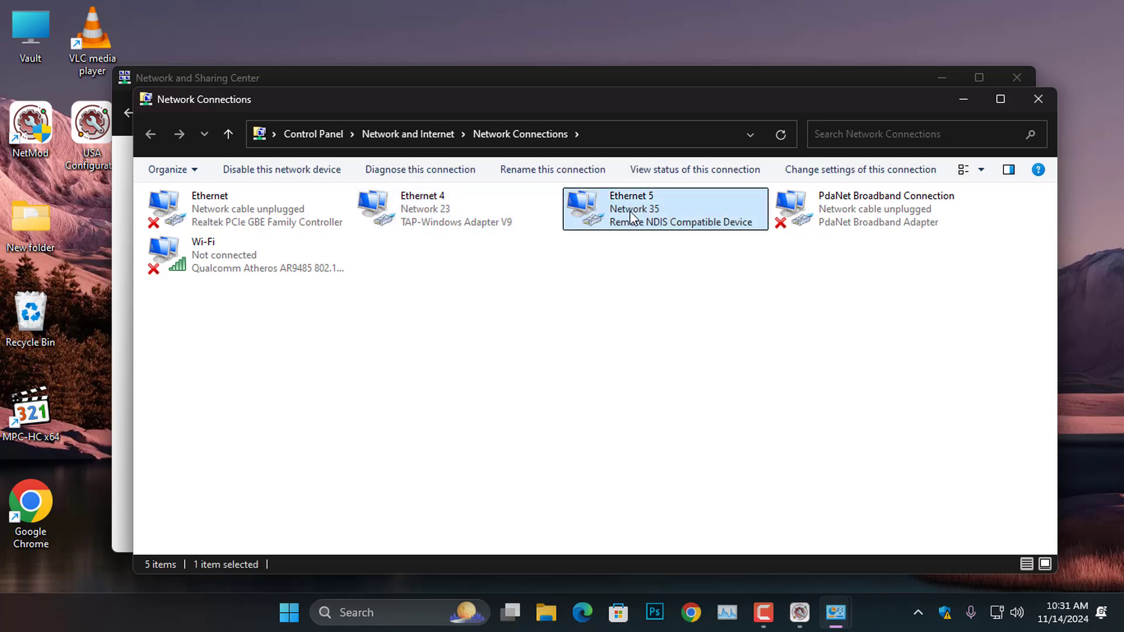
left_click(444, 205)
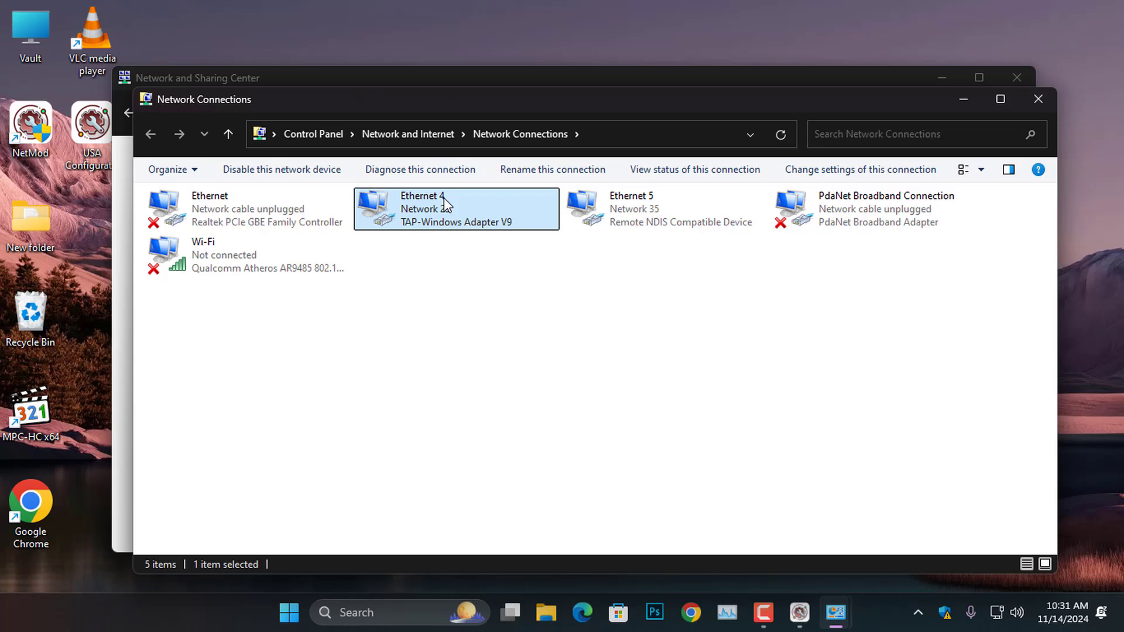
left_click(1035, 99)
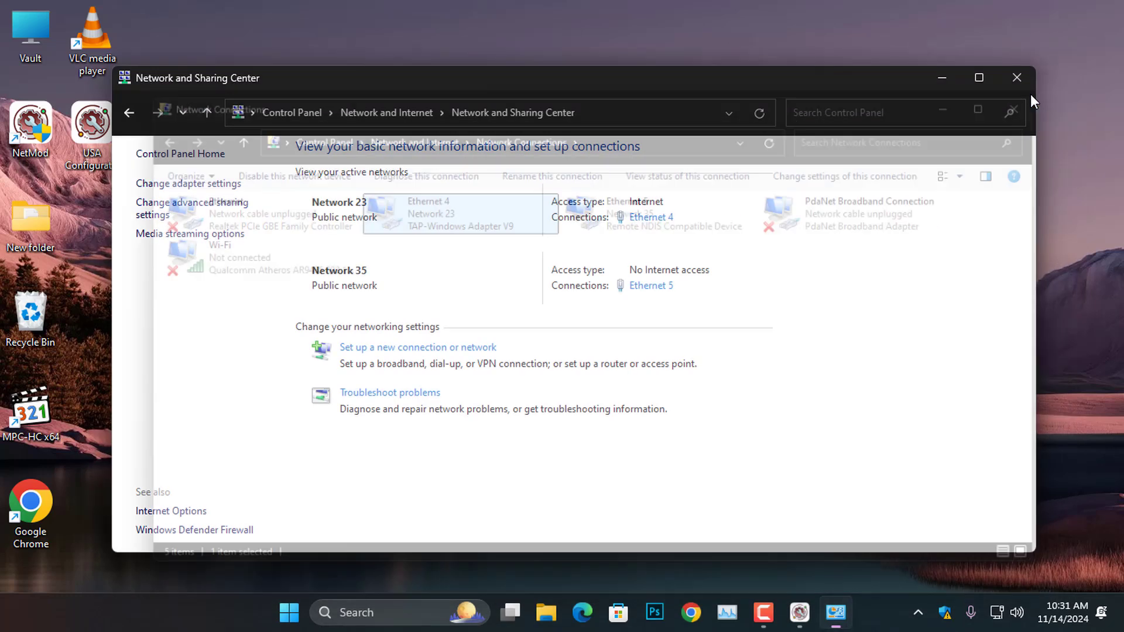
- Close the Network and Sharing Center and go to NetMod's Settings page
left_click(1031, 79)
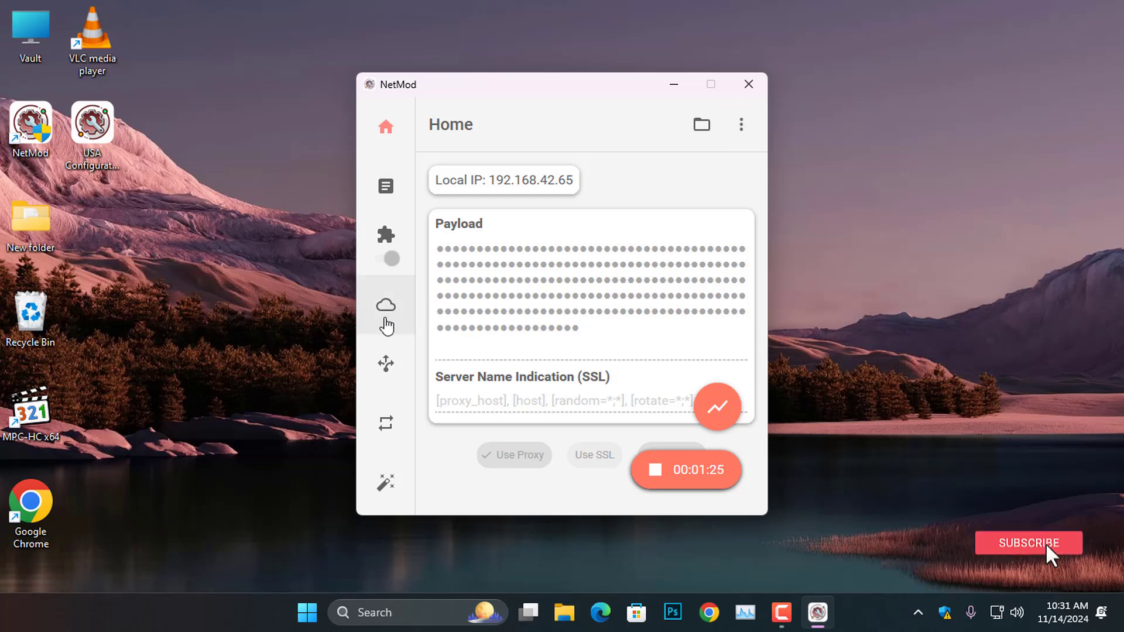
scroll(386, 326, "down", 5)
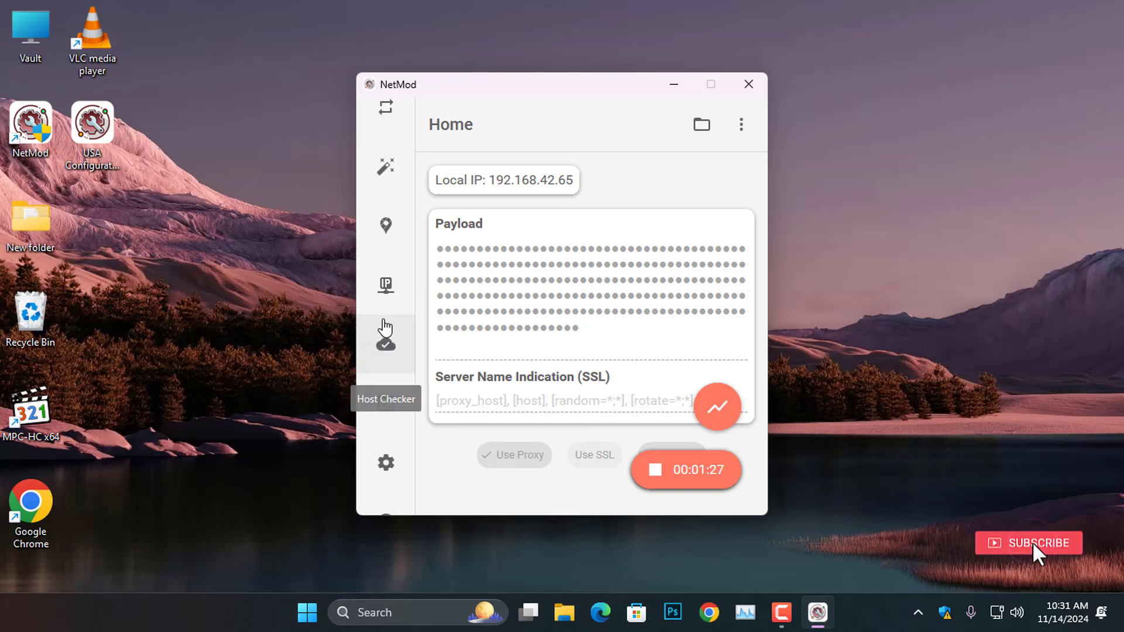
left_click(386, 465)
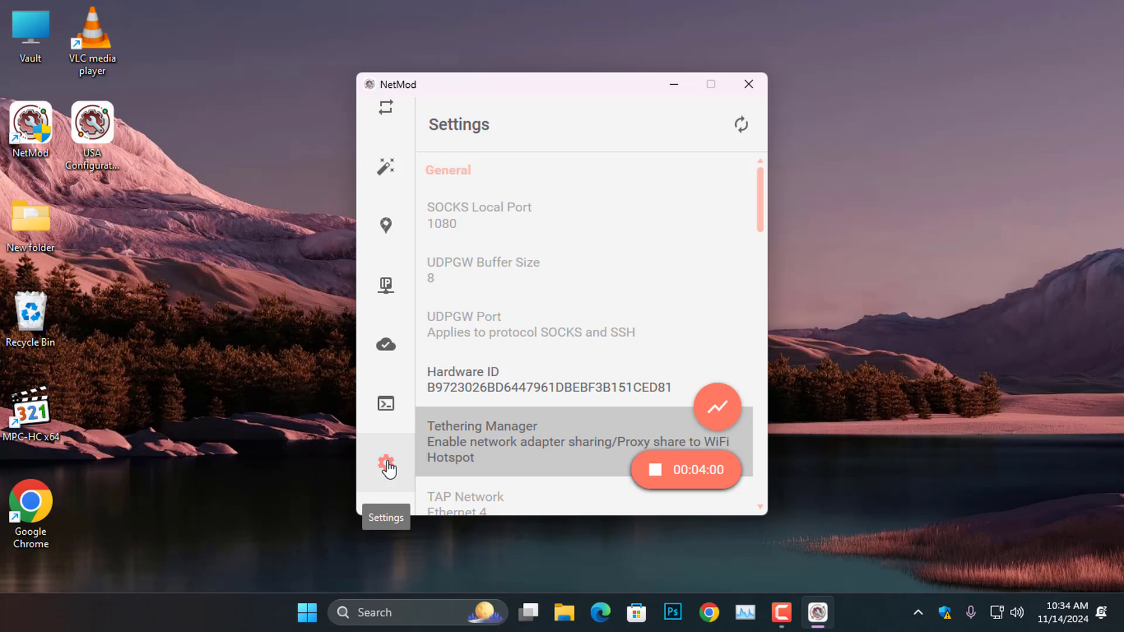
- In Tethering Manager, replace the default hotspot SSID and password with new ones
left_click(541, 450)
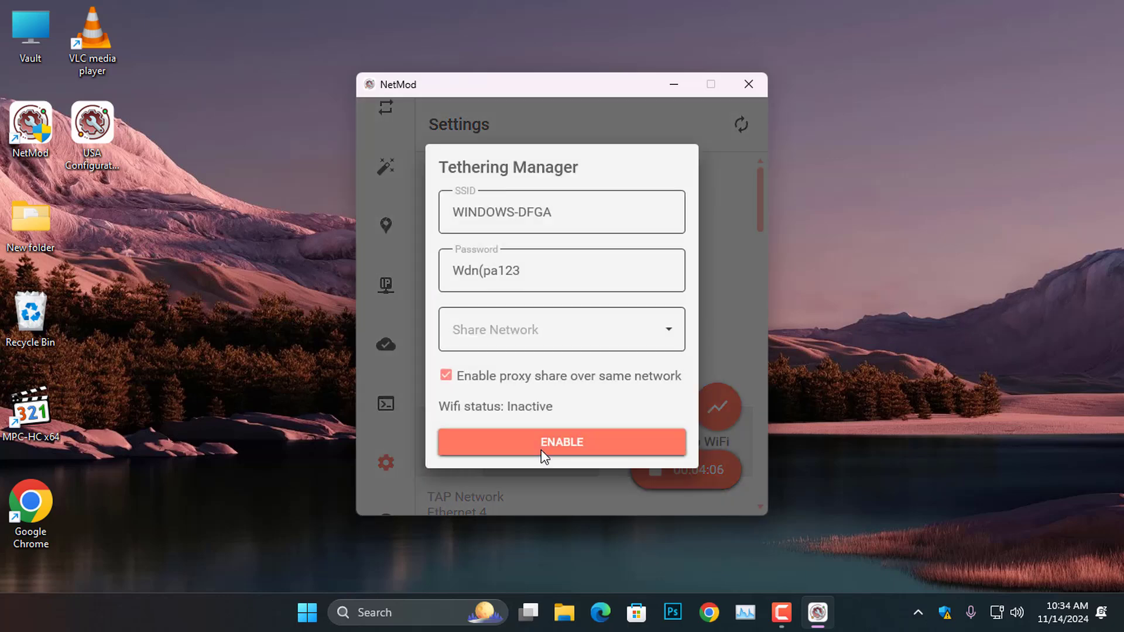
triple_click(529, 212)
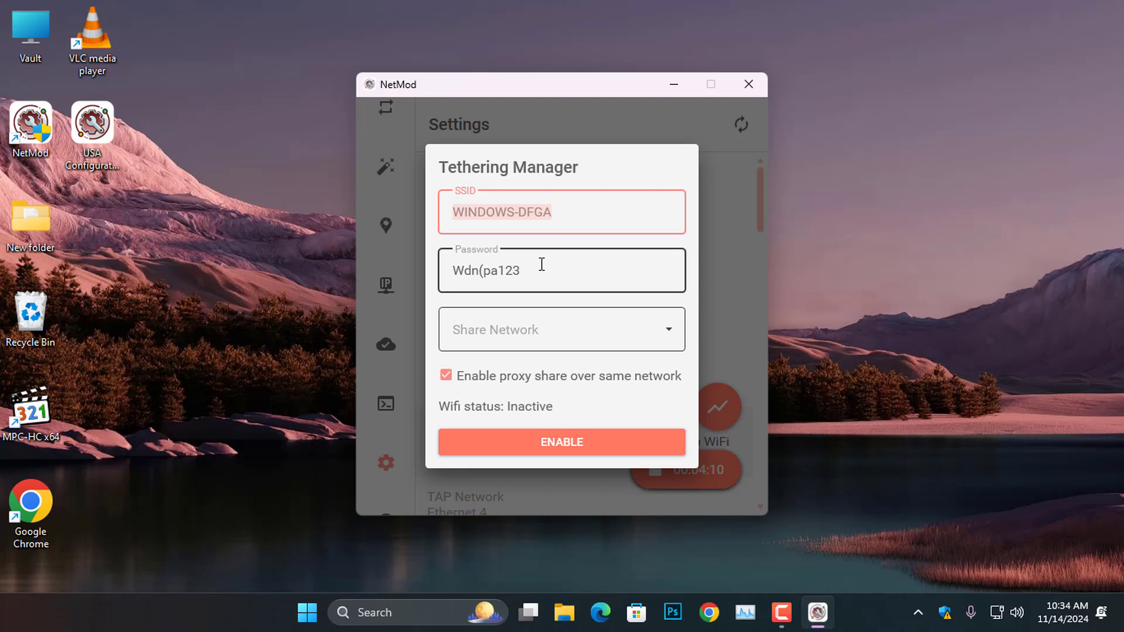
left_click_drag(539, 264, 436, 275)
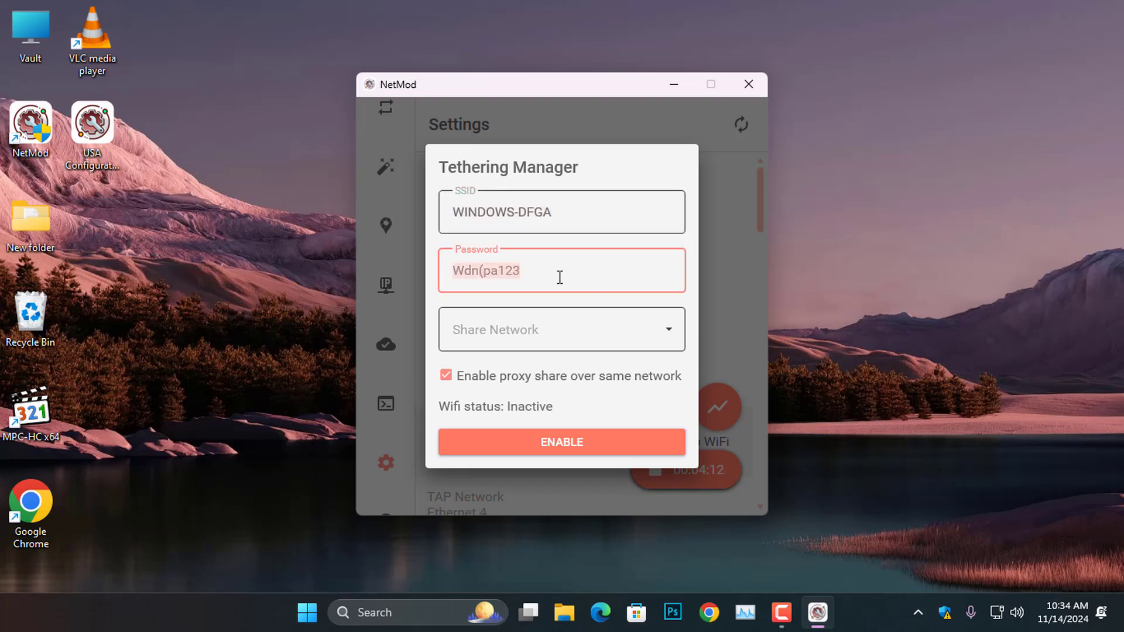
left_click_drag(581, 211, 425, 223)
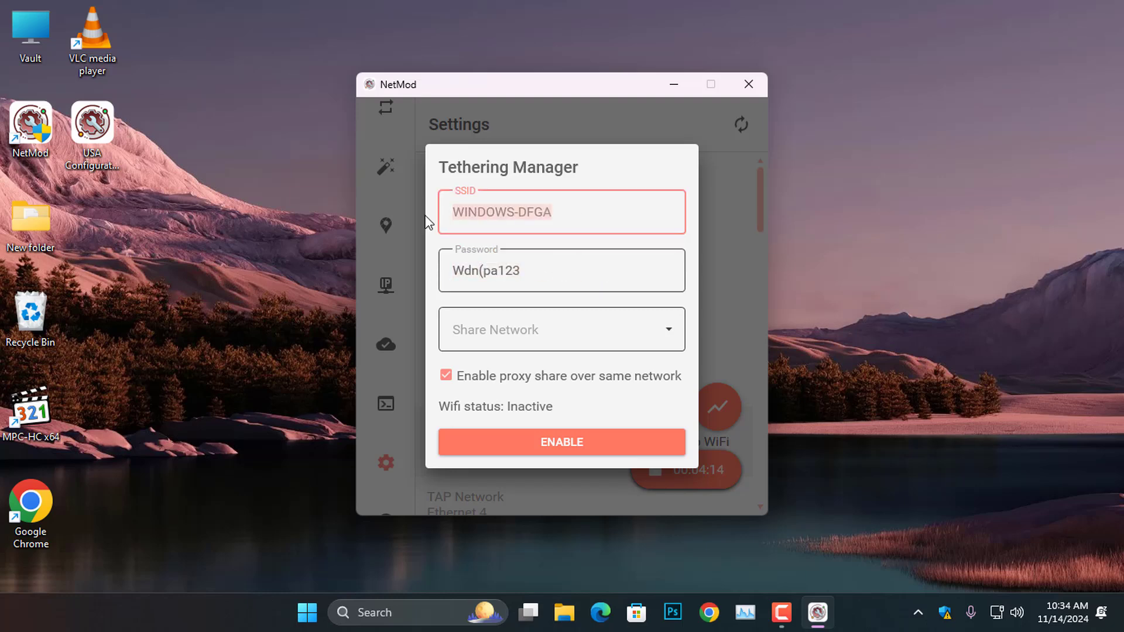
type("CW Joe")
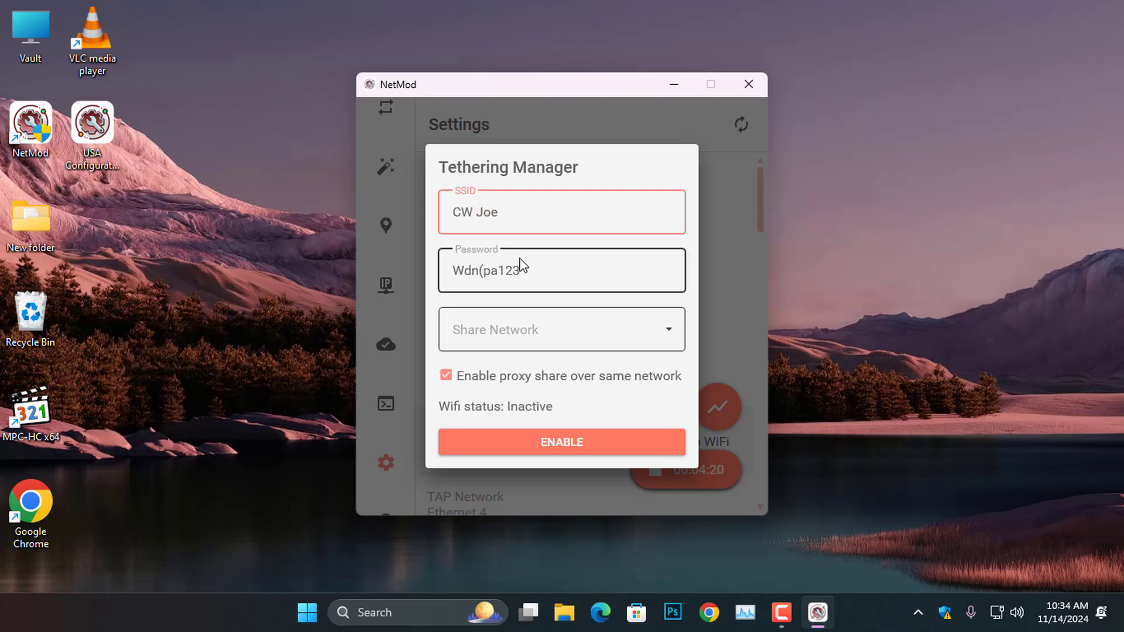
left_click_drag(523, 266, 426, 264)
type("12345678")
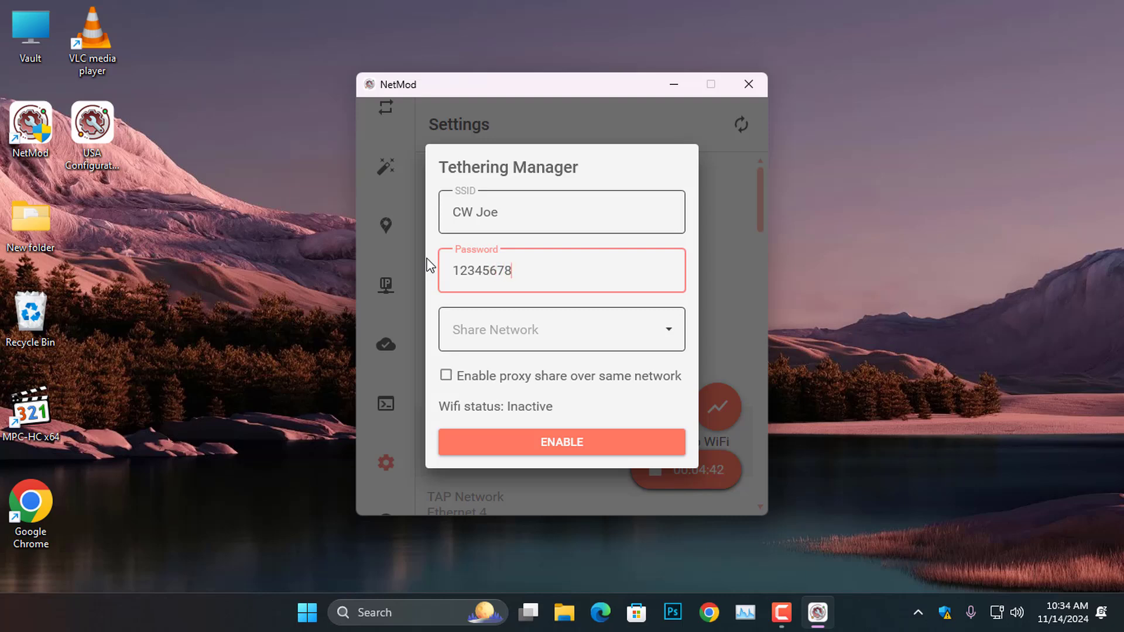
- Choose Ethernet 4 as the shared network and tick 'Enable proxy share over same network'
left_click(668, 337)
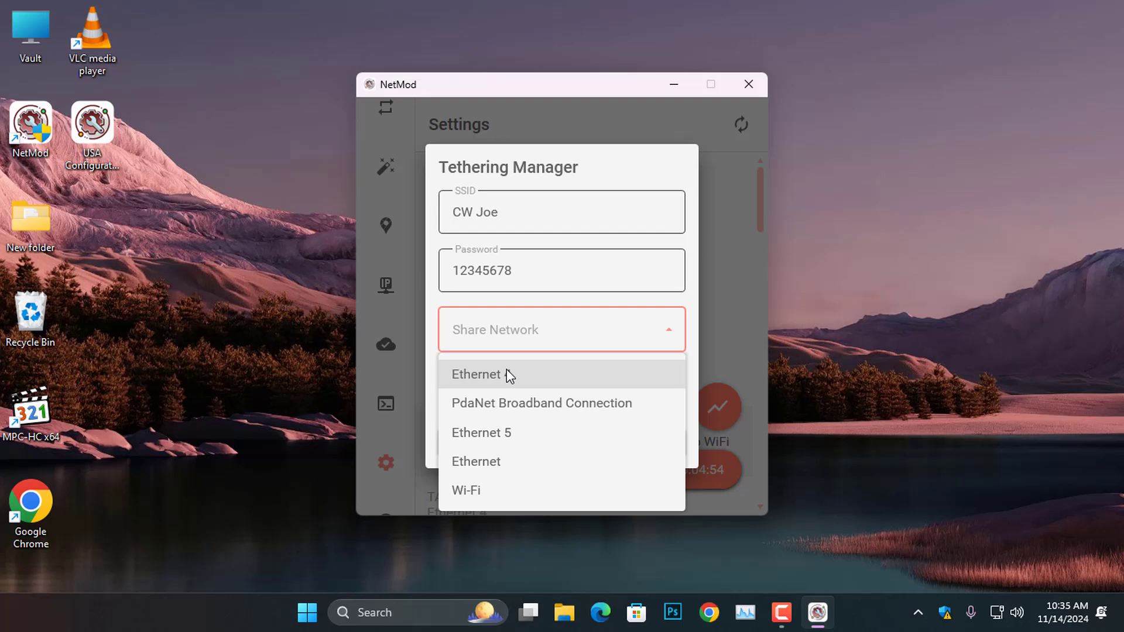
left_click(508, 375)
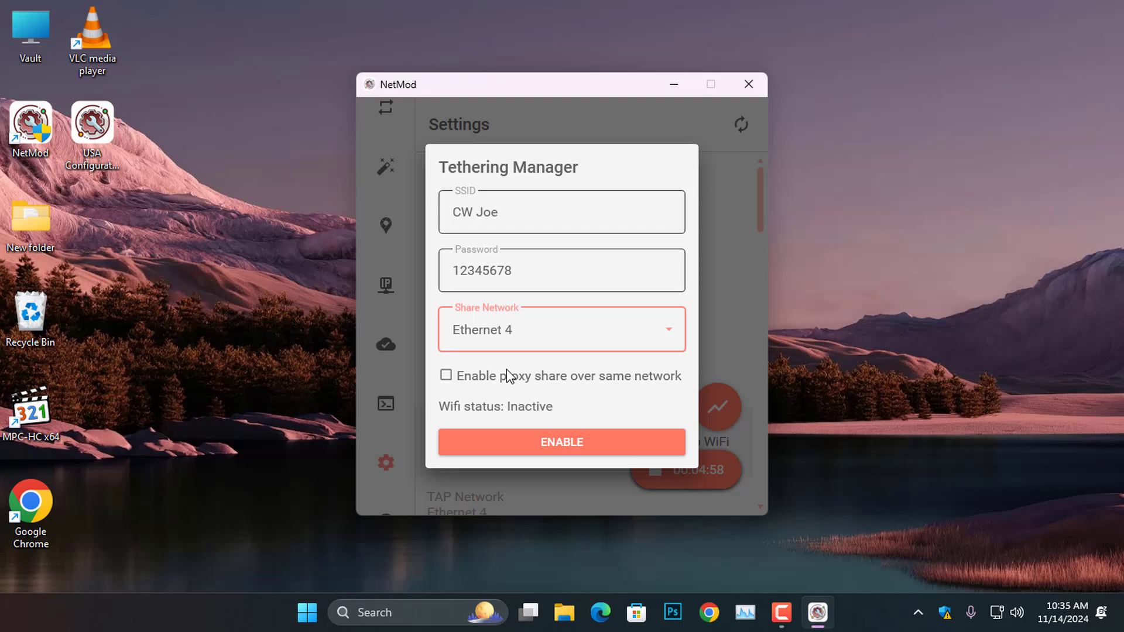
left_click(445, 377)
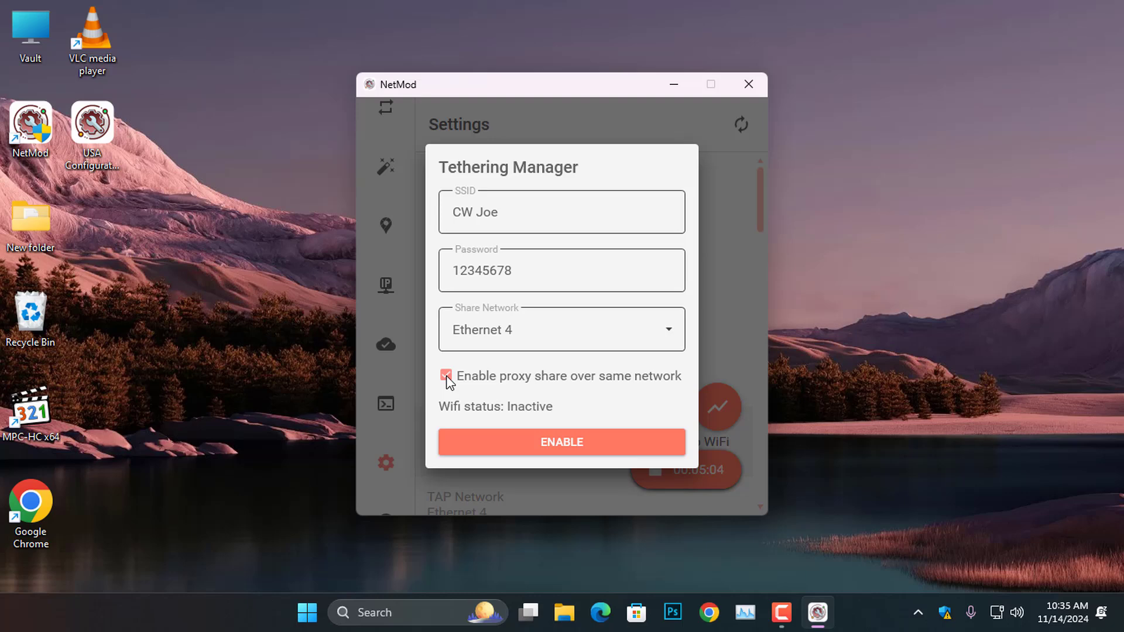
- Enable the Wi-Fi hotspot, exposing proxies HTTPS 169.254.223.205:9090 and SOCKS5 169.254.223.205:9050
left_click(543, 443)
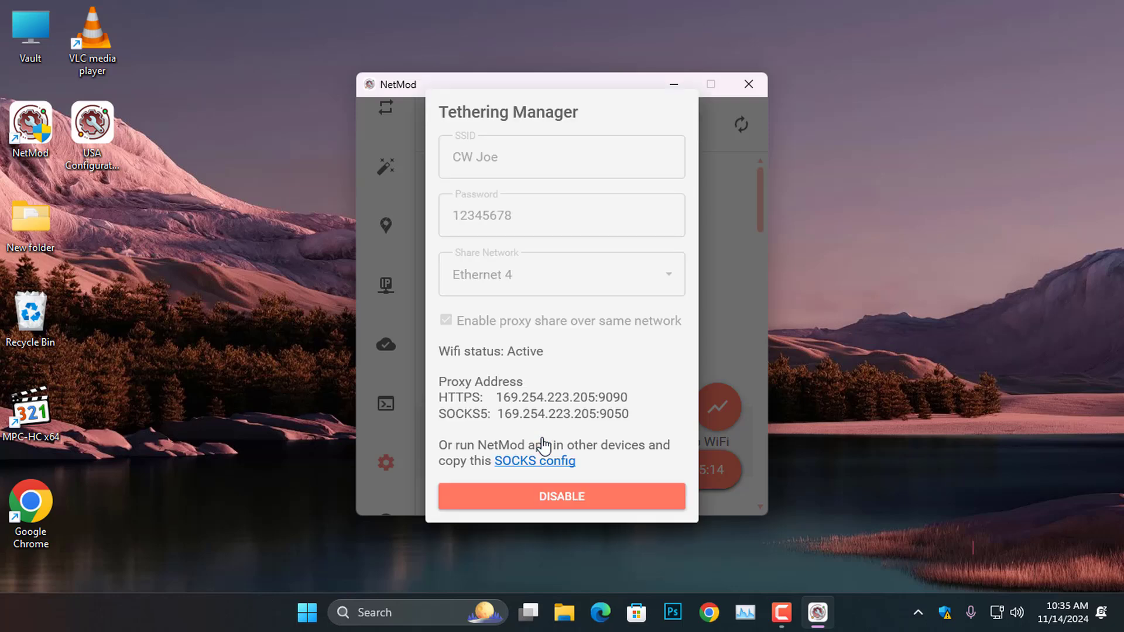